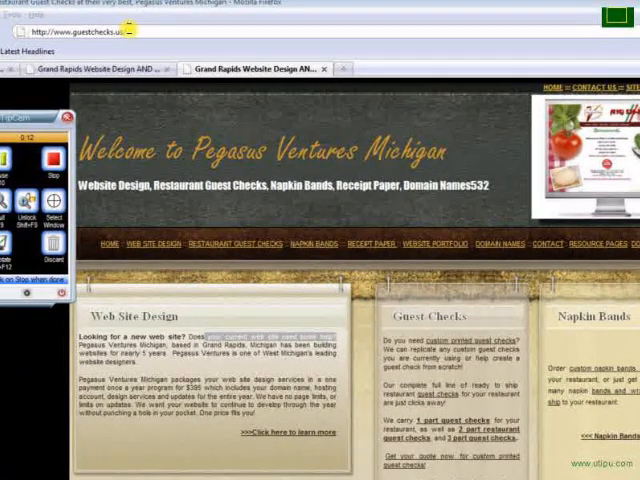
Go from the current site to My Hosting Account via the Web Hosting menu
{"action": "left_click", "coordinate": [128, 32]}
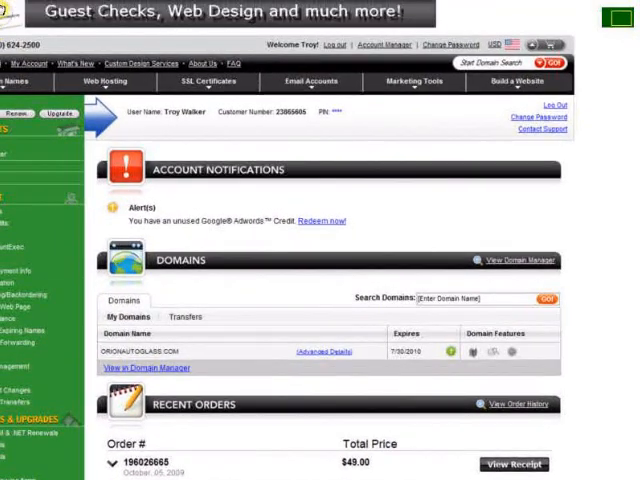
{"action": "mouse_move", "coordinate": [105, 81]}
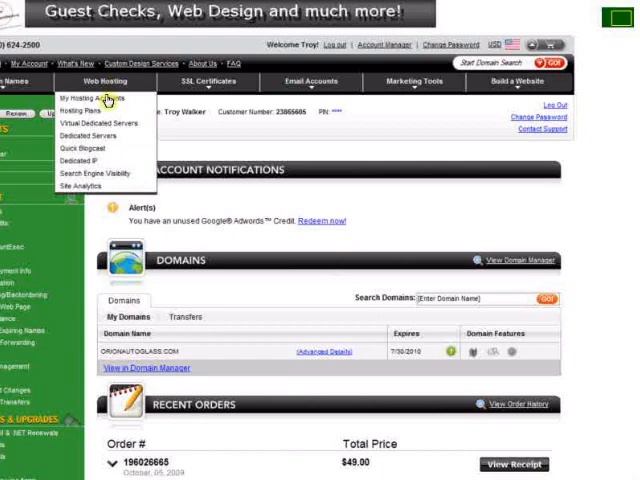
{"action": "left_click", "coordinate": [107, 102]}
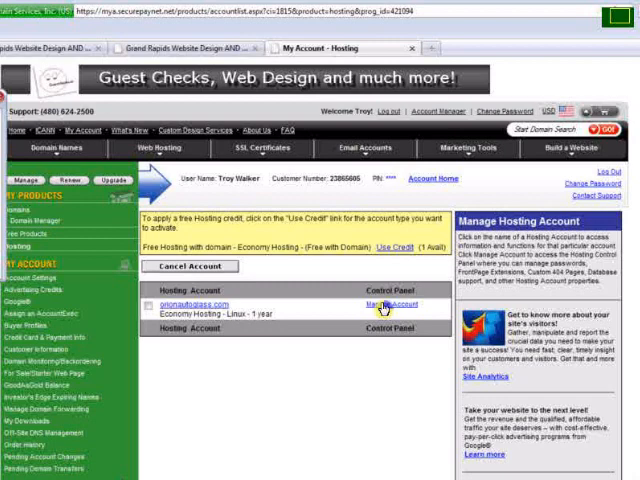
Open the orionautoglass.com Manage Account link in a new window
{"action": "right_click", "coordinate": [383, 307]}
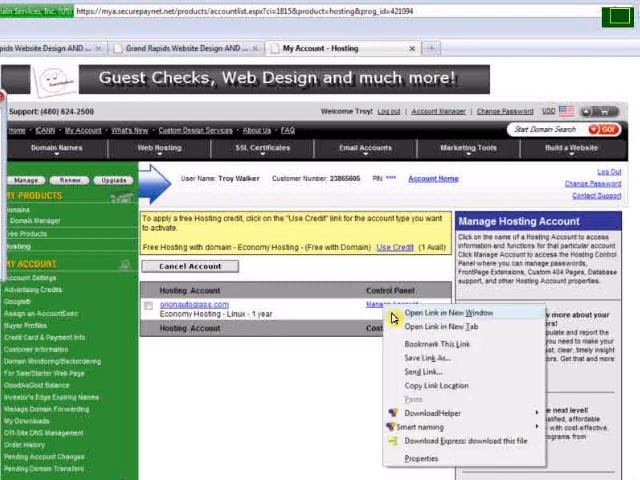
{"action": "left_click", "coordinate": [420, 313]}
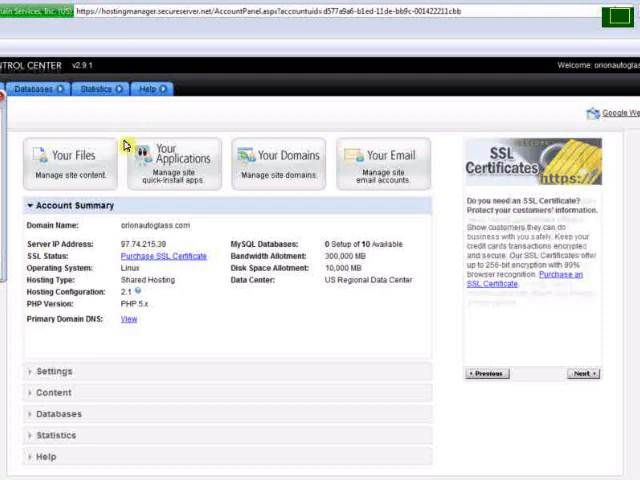
Expand the Content section and launch the File Manager for the site
{"action": "mouse_move", "coordinate": [330, 318]}
{"action": "left_mouse_down"}
{"action": "mouse_move", "coordinate": [97, 214]}
{"action": "mouse_move", "coordinate": [200, 286]}
{"action": "left_mouse_up"}
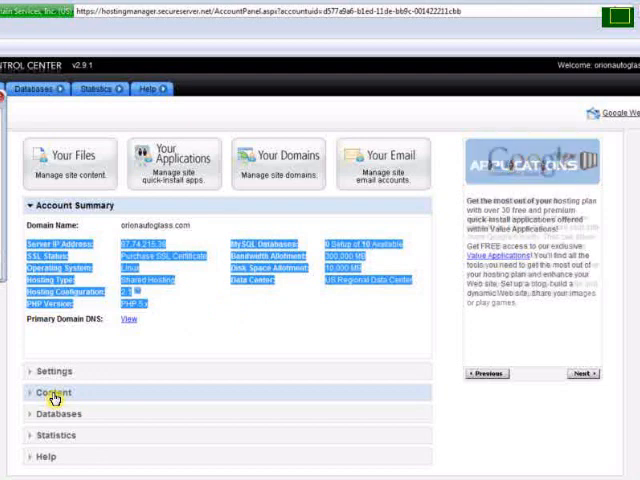
{"action": "left_click", "coordinate": [54, 393]}
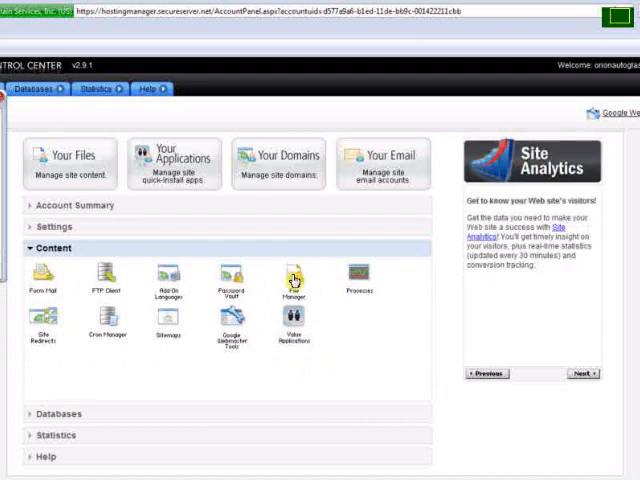
{"action": "left_click", "coordinate": [294, 278]}
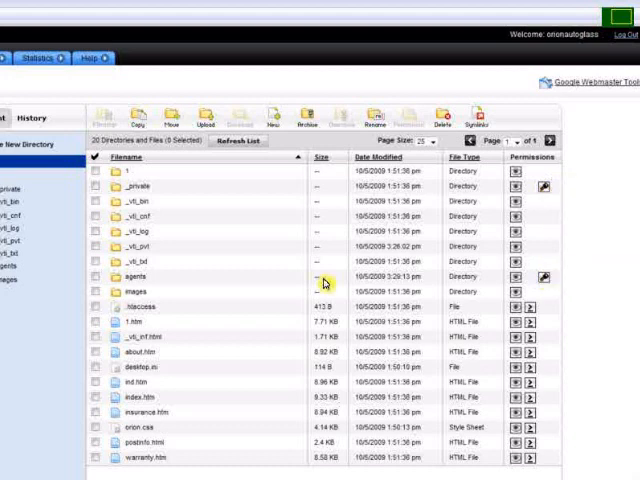
Bring up the Password Protect settings in Permissions for the agents folder
{"action": "left_click", "coordinate": [96, 277]}
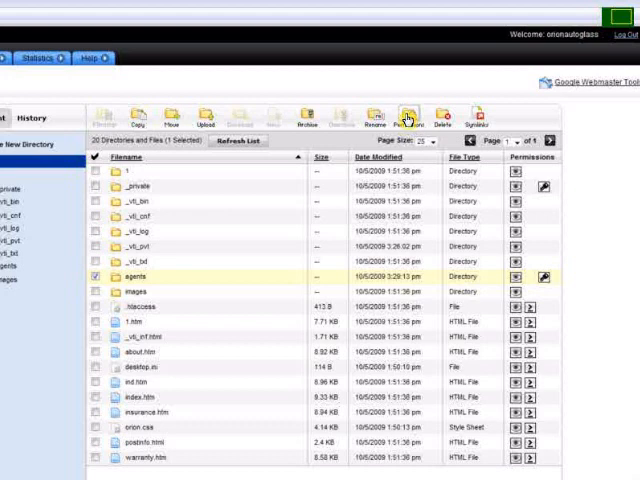
{"action": "left_click", "coordinate": [408, 120]}
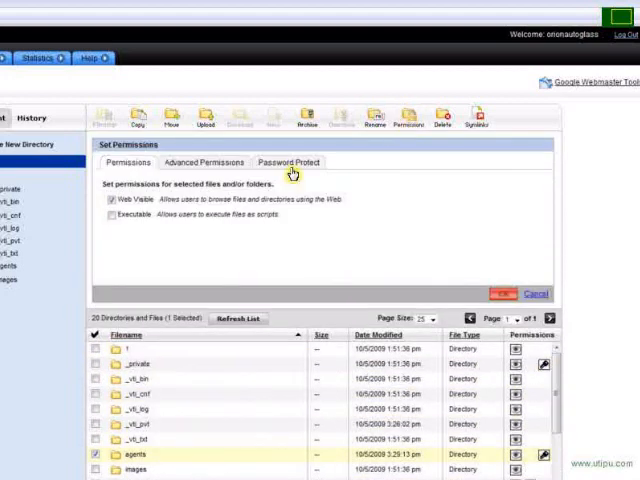
{"action": "left_click", "coordinate": [289, 162]}
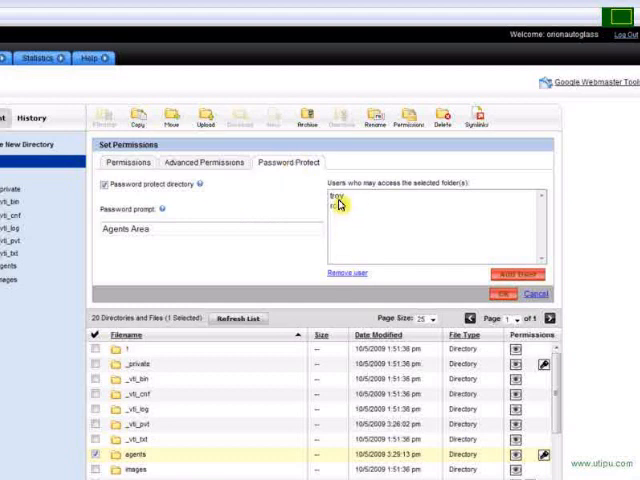
Remove rob from the allowed users, leaving only troy, and apply
{"action": "left_click", "coordinate": [336, 206]}
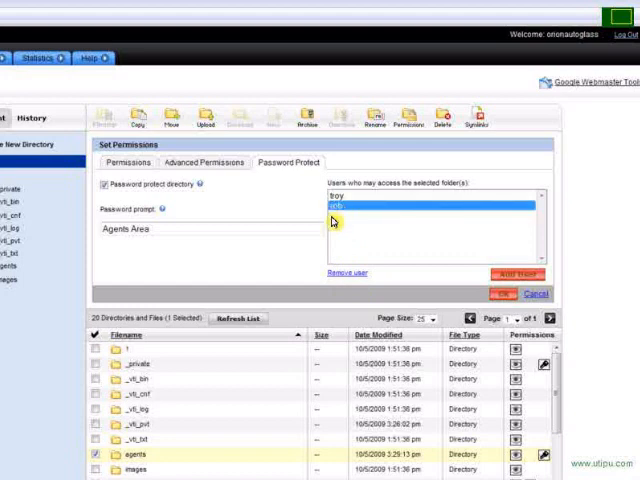
{"action": "left_click", "coordinate": [347, 272]}
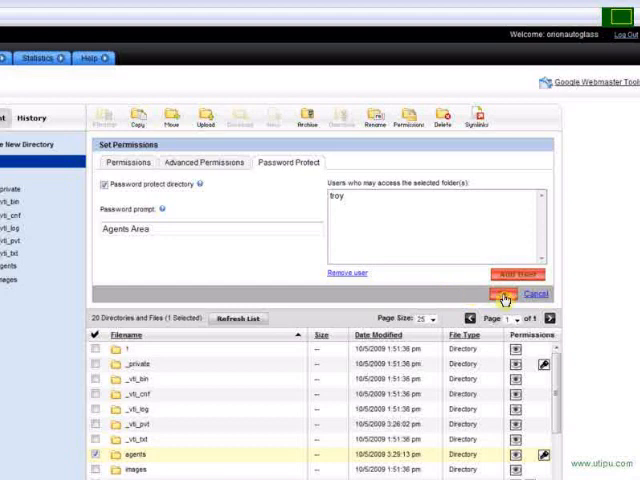
{"action": "left_click", "coordinate": [505, 296]}
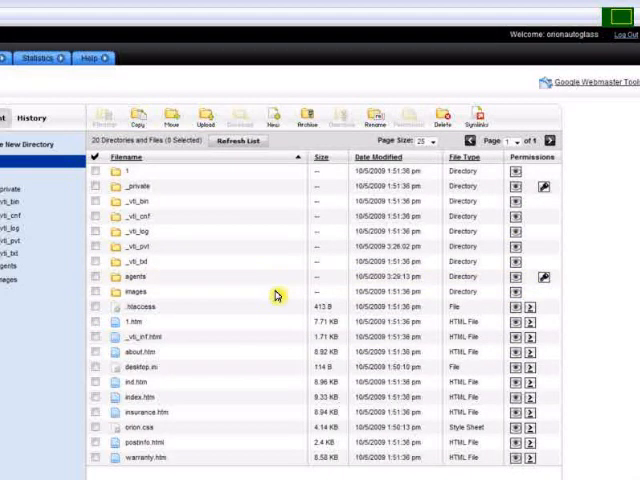
Reach the Add Users dialog from the agents folder's Permissions
{"action": "left_click", "coordinate": [96, 278]}
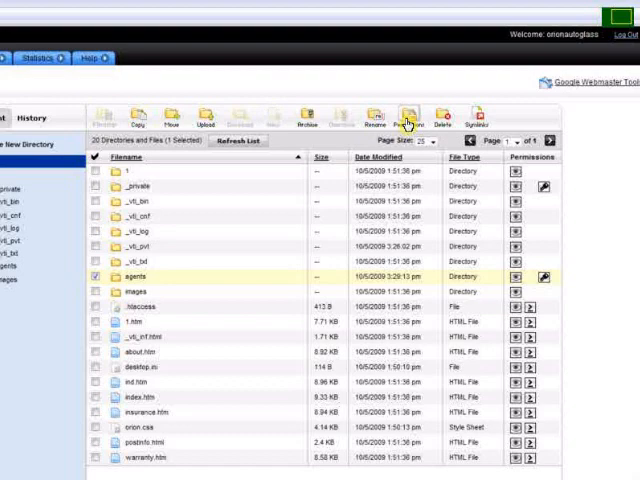
{"action": "left_click", "coordinate": [408, 124]}
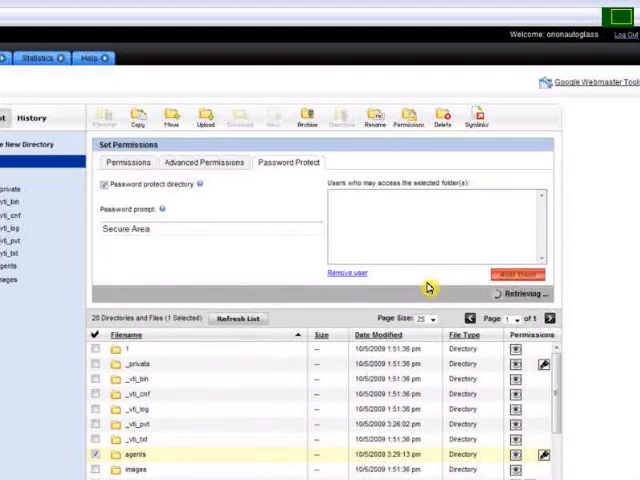
{"action": "left_click", "coordinate": [513, 275]}
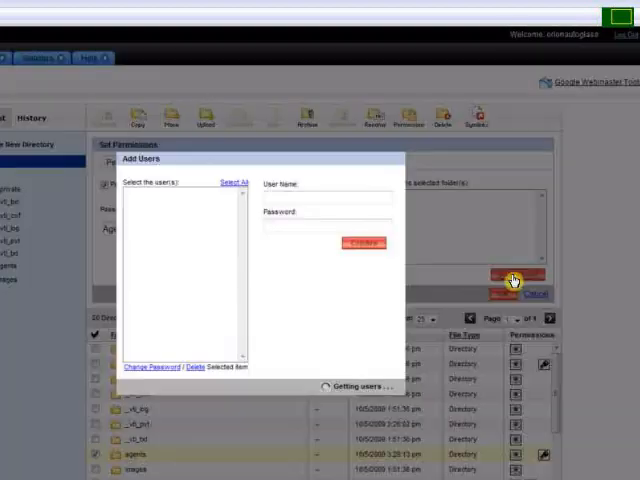
Create user rob with a password, add rob to the allowed users, and save
{"action": "left_click", "coordinate": [283, 200]}
{"action": "type", "text": "rob"}
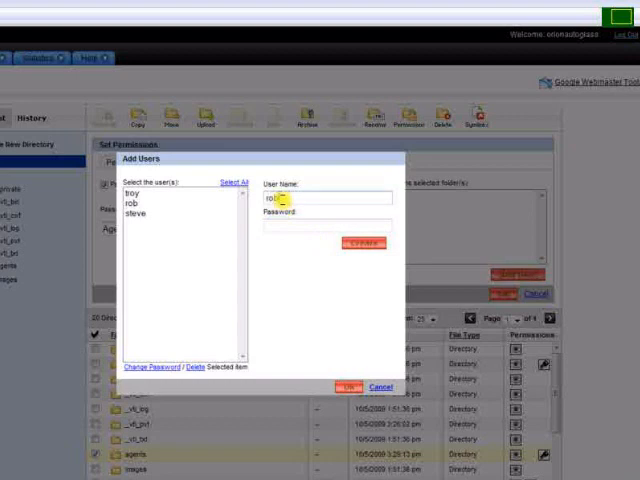
{"action": "key", "text": "Tab"}
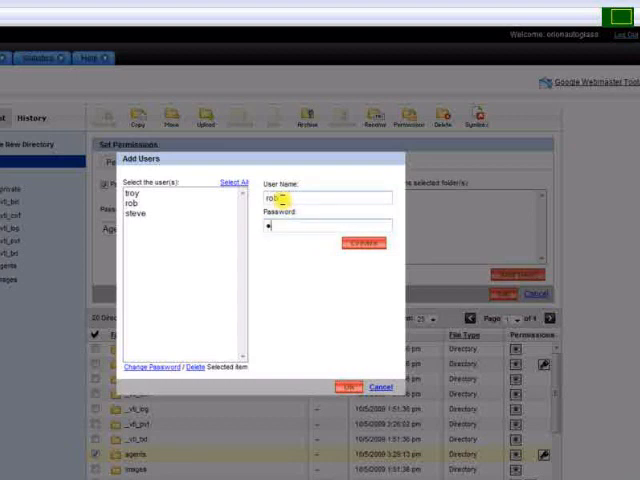
{"action": "left_click", "coordinate": [352, 243]}
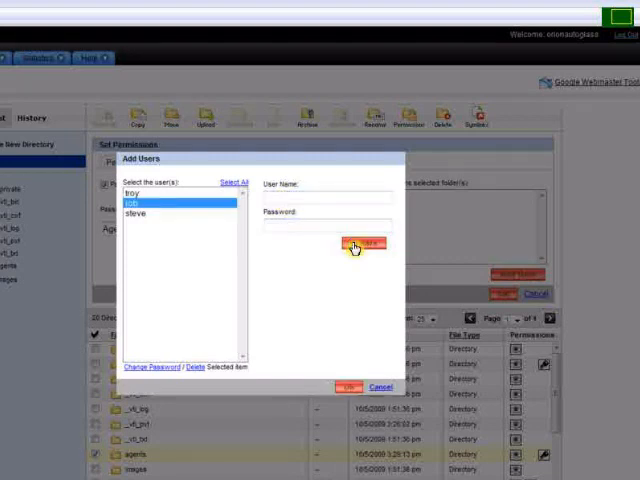
{"action": "left_click", "coordinate": [349, 387]}
{"action": "left_click", "coordinate": [503, 294]}
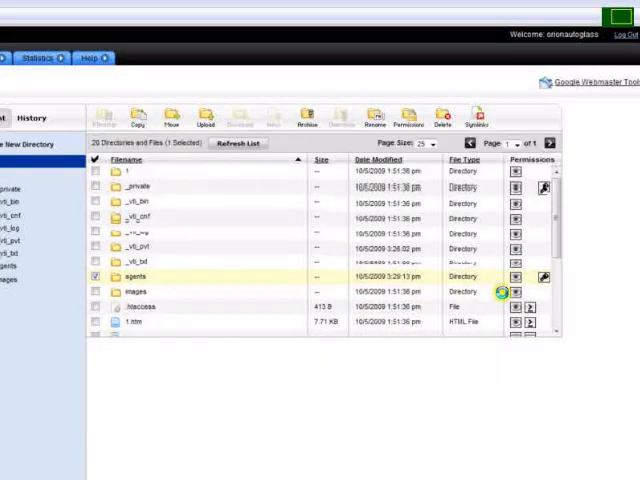
{"action": "left_click", "coordinate": [96, 277]}
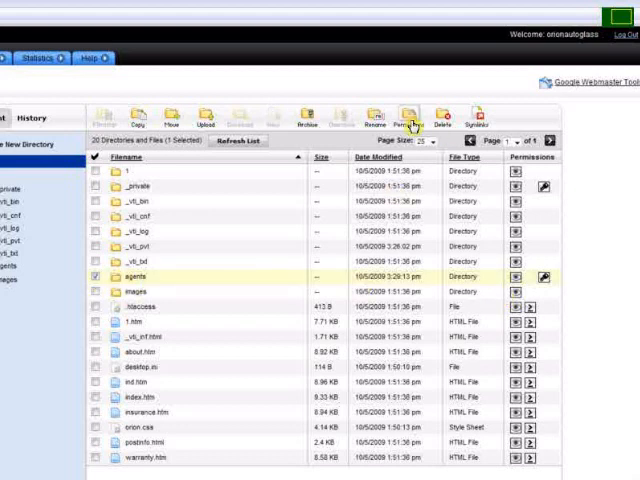
Select rob in the agents folder's users and start changing rob's password
{"action": "left_click", "coordinate": [408, 122]}
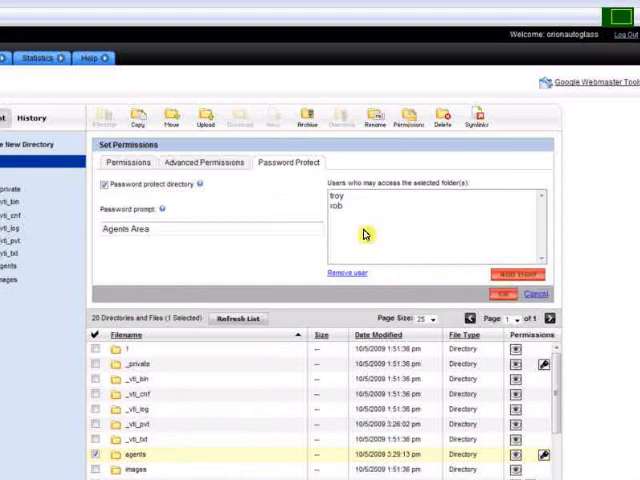
{"action": "left_click", "coordinate": [336, 208]}
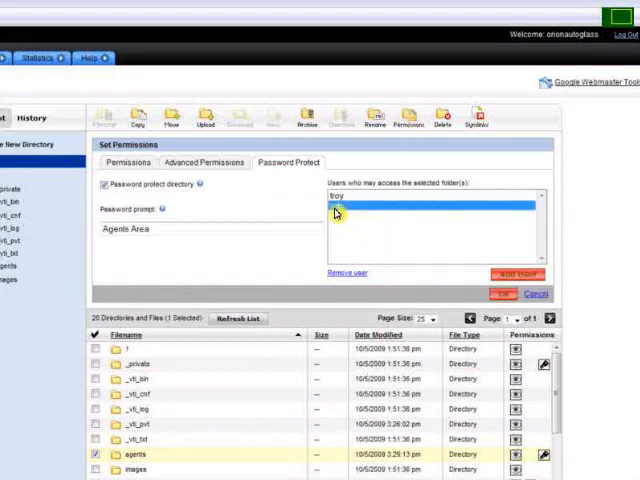
{"action": "left_click", "coordinate": [510, 274]}
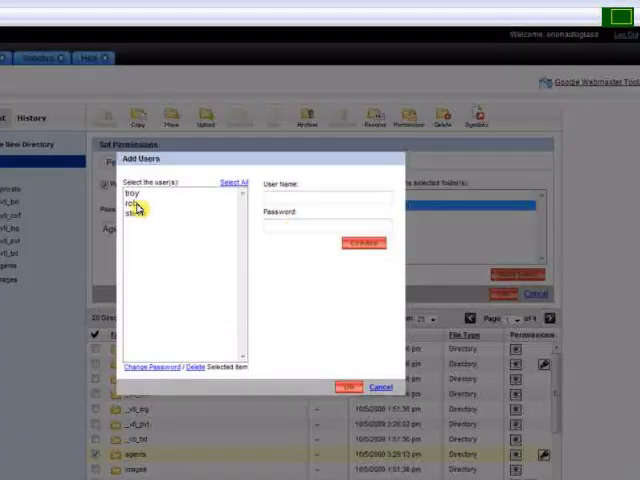
{"action": "left_click", "coordinate": [133, 203]}
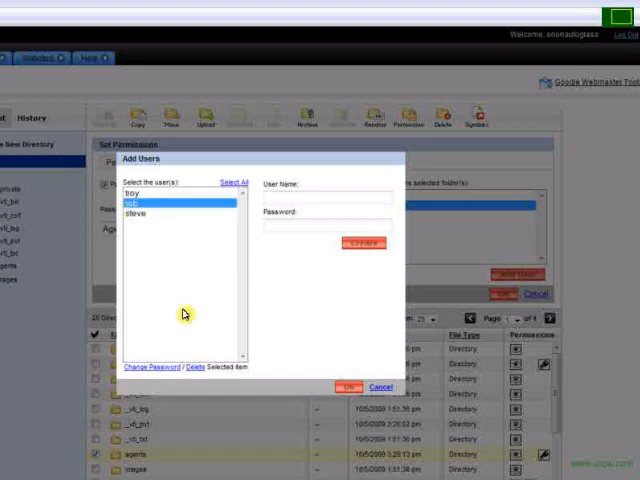
{"action": "left_click", "coordinate": [152, 367]}
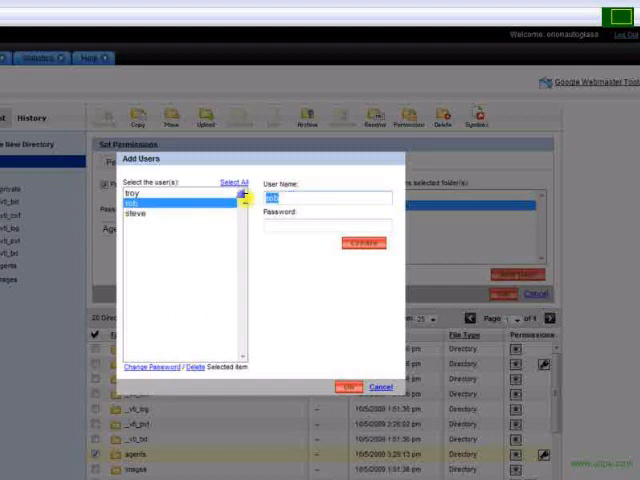
Set rob's new password and re-save Agents Area protection for troy and rob
{"action": "left_click", "coordinate": [297, 225]}
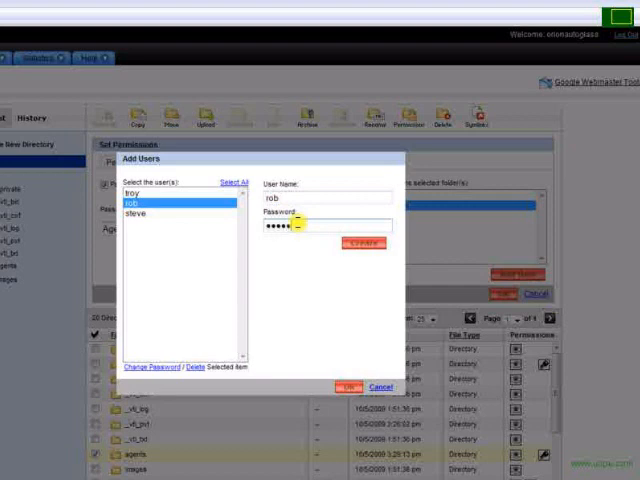
{"action": "left_click", "coordinate": [352, 243]}
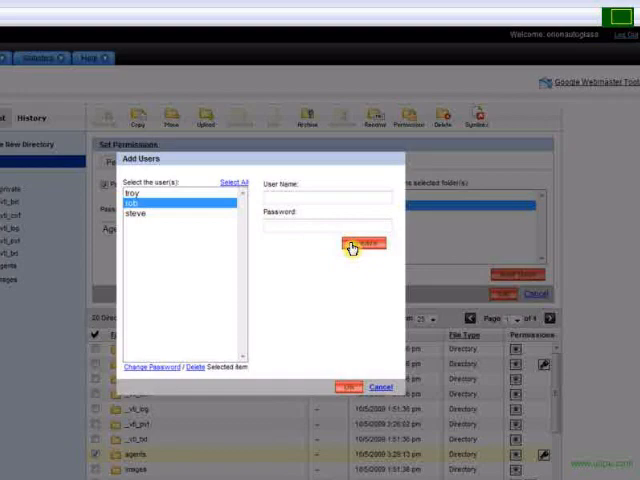
{"action": "left_click", "coordinate": [348, 387]}
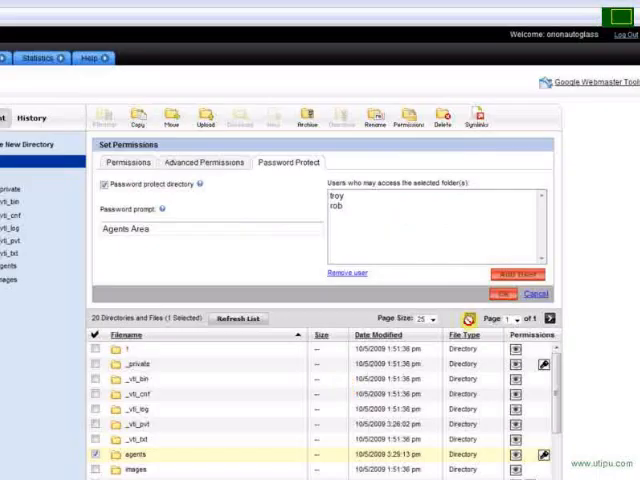
{"action": "left_click", "coordinate": [504, 297]}
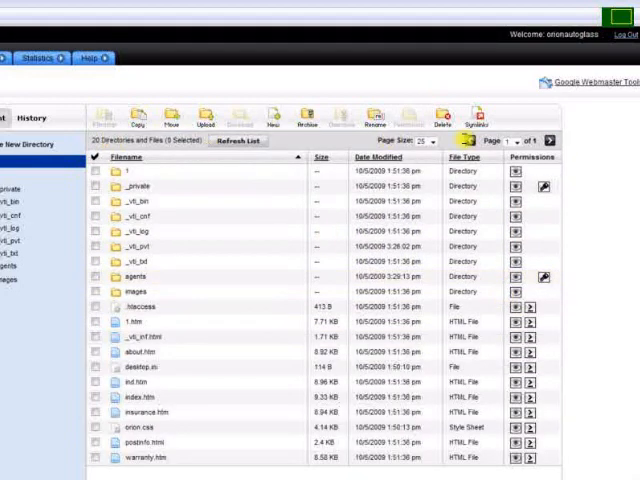
Delete user steve from the agents folder's user list
{"action": "left_click", "coordinate": [93, 278]}
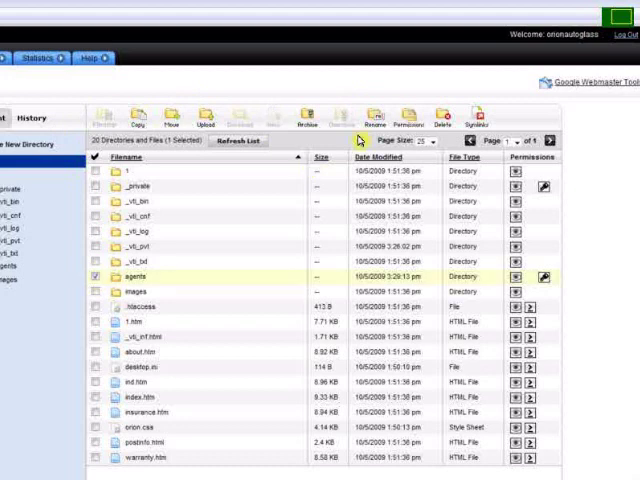
{"action": "left_click", "coordinate": [410, 118]}
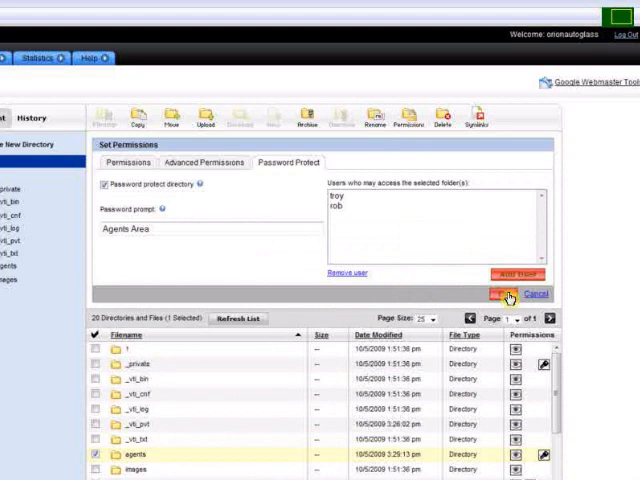
{"action": "left_click", "coordinate": [506, 279]}
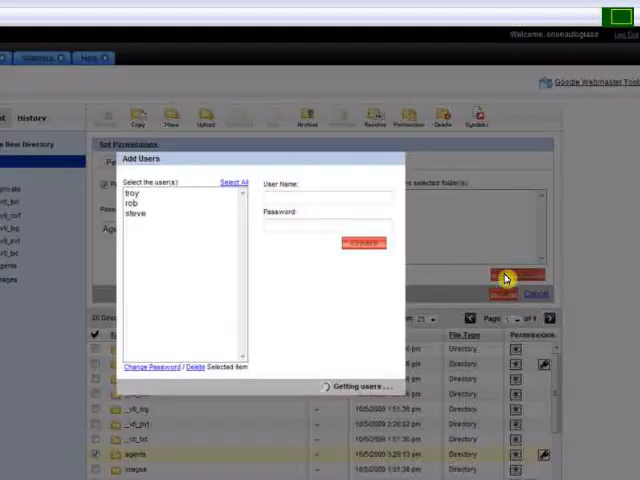
{"action": "left_click", "coordinate": [136, 215]}
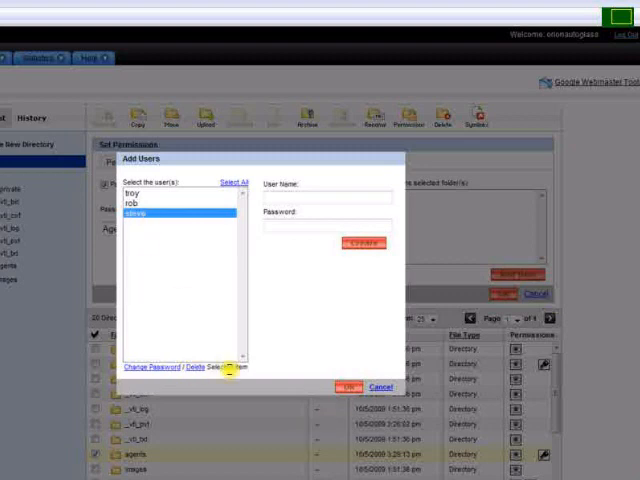
{"action": "left_click", "coordinate": [196, 368]}
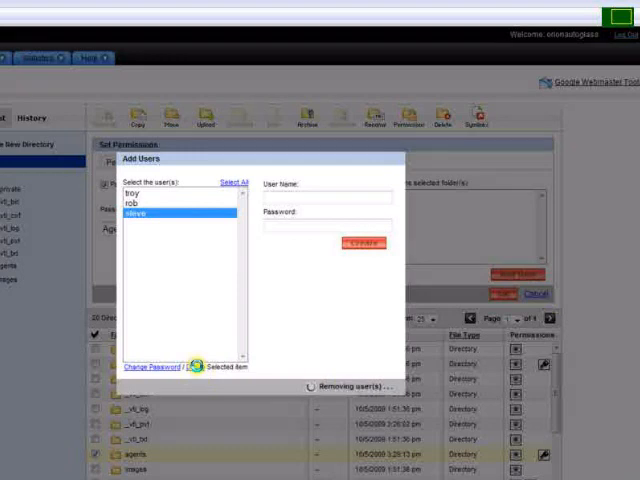
{"action": "left_click", "coordinate": [348, 388]}
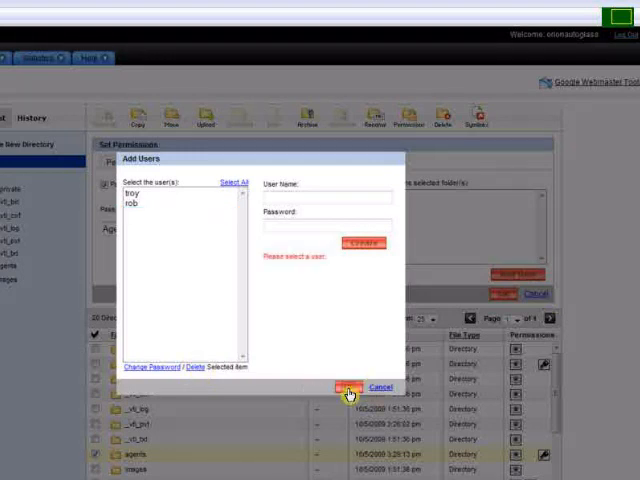
Delete user rob from the user list, leaving only troy
{"action": "left_click", "coordinate": [138, 204]}
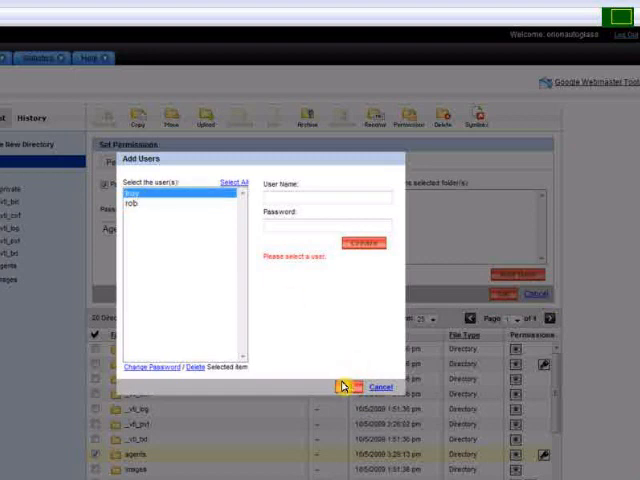
{"action": "left_click", "coordinate": [133, 204]}
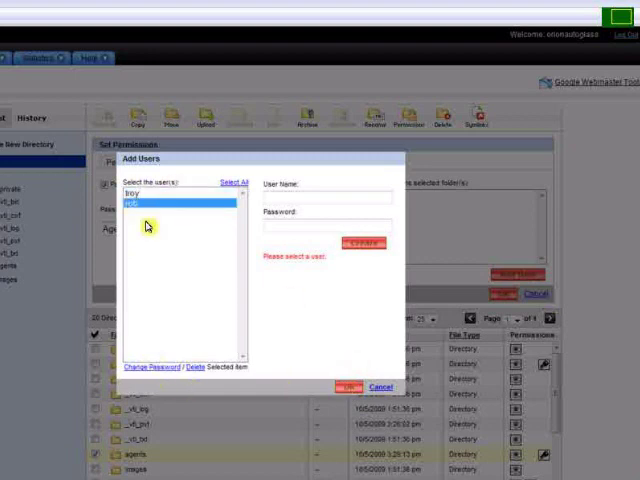
{"action": "left_click", "coordinate": [196, 370]}
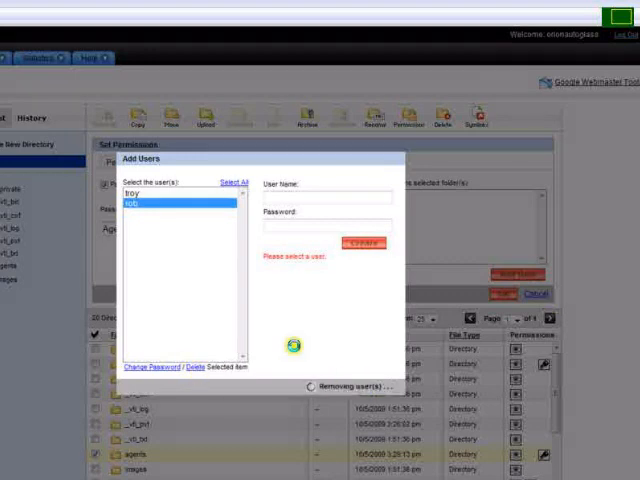
Create user rob with a password and reapply the agents folder protection for troy and rob
{"action": "left_click", "coordinate": [275, 197]}
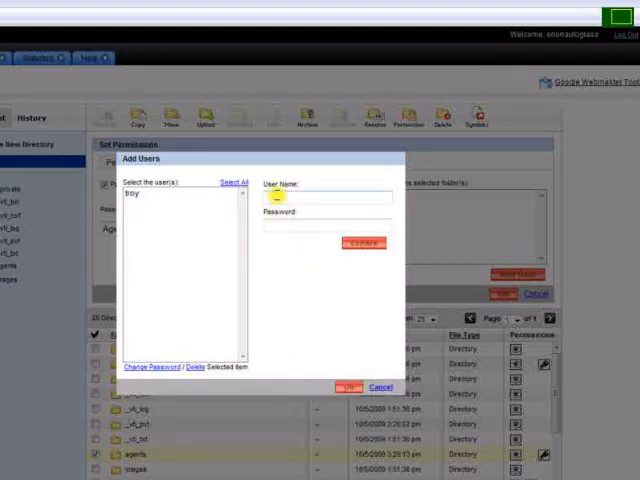
{"action": "key", "text": "Tab"}
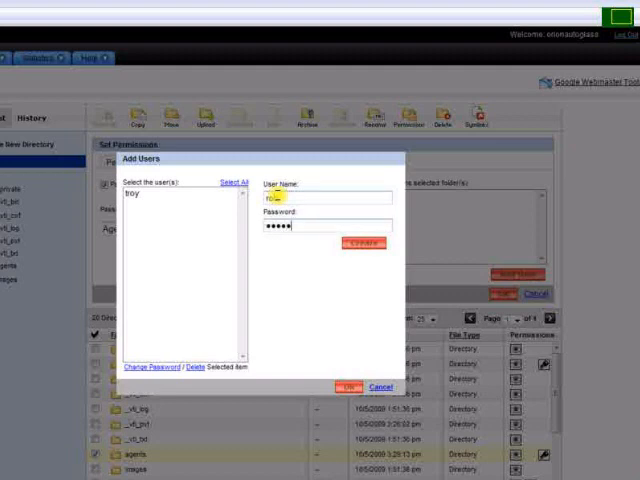
{"action": "left_click", "coordinate": [348, 243]}
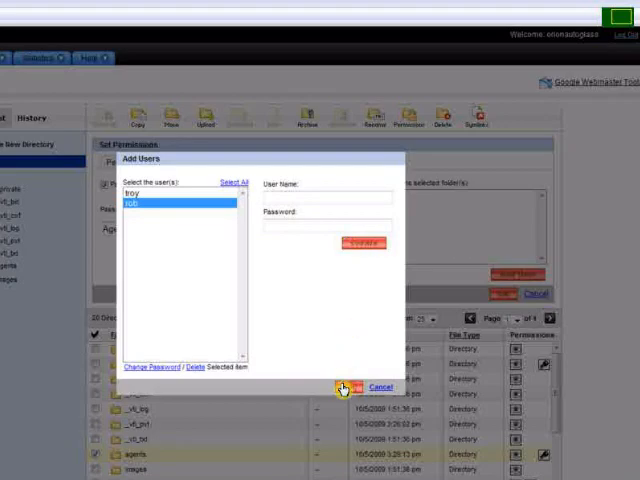
{"action": "left_click", "coordinate": [343, 388]}
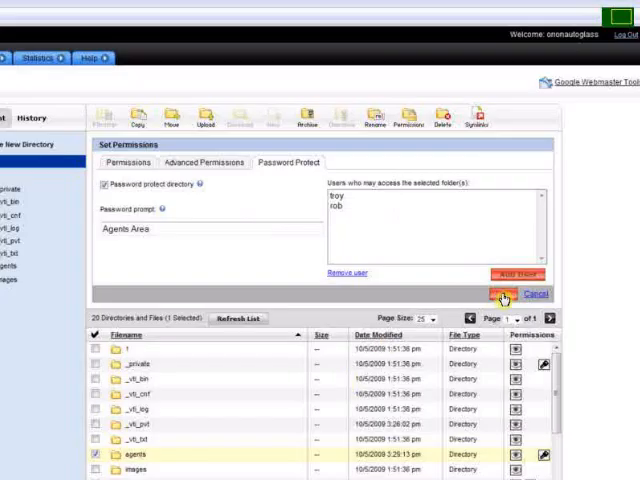
{"action": "left_click", "coordinate": [505, 296]}
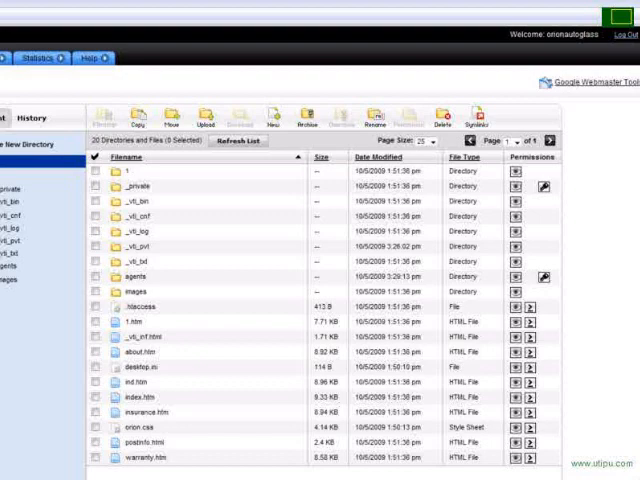
Select all page text with Ctrl+A, then clear the highlight
{"action": "key", "text": "ctrl+a"}
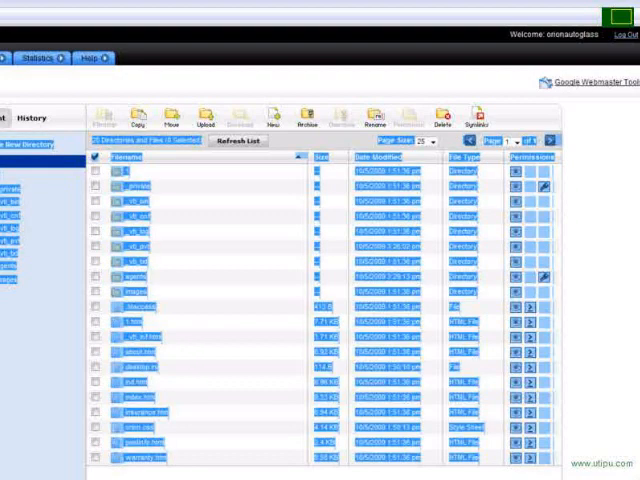
{"action": "left_click", "coordinate": [590, 300]}
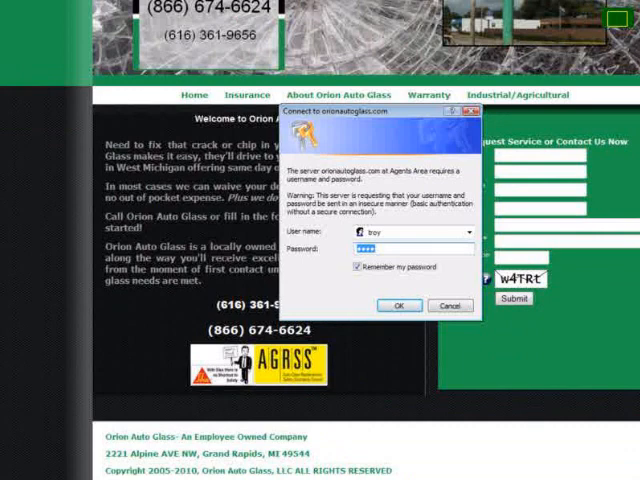
Move the login prompt aside and sign in to Agents Area as troy
{"action": "left_click_drag", "start_coordinate": [343, 112], "coordinate": [360, 77]}
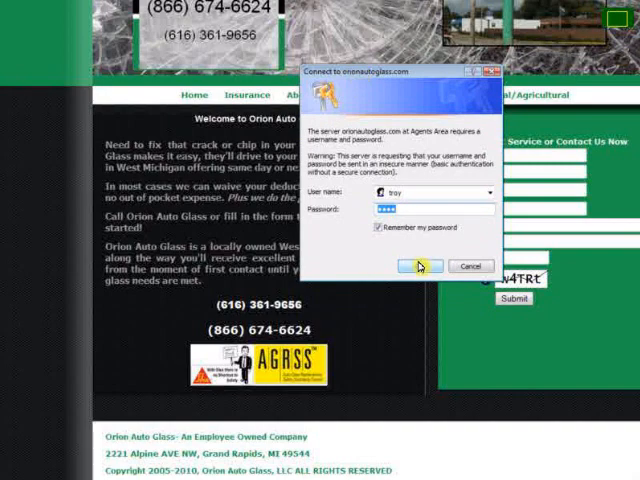
{"action": "left_click", "coordinate": [420, 268]}
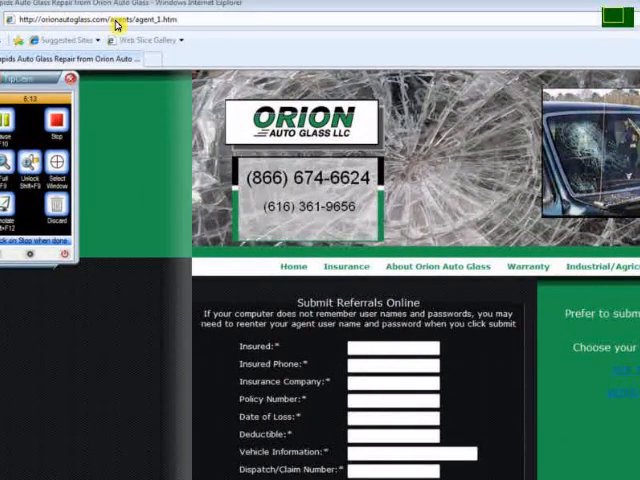
{"action": "left_click", "coordinate": [80, 19]}
{"action": "left_click_drag", "start_coordinate": [127, 20], "coordinate": [110, 20]}
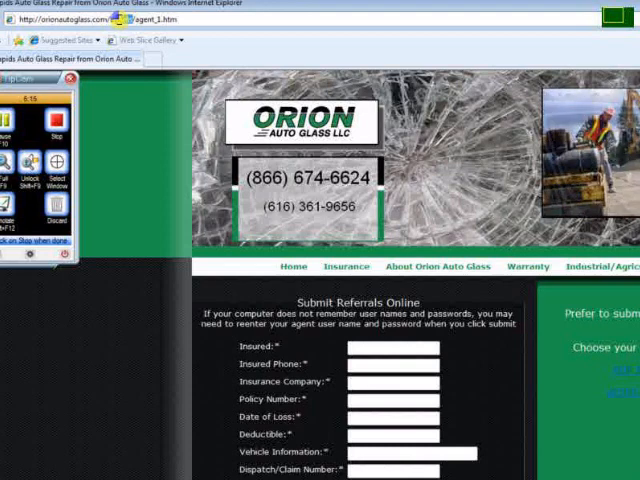
{"action": "left_click", "coordinate": [125, 13]}
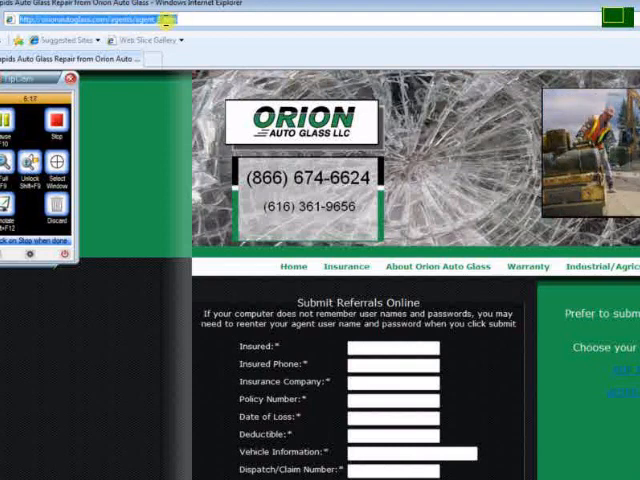
{"action": "mouse_move", "coordinate": [118, 13]}
{"action": "left_mouse_down"}
{"action": "mouse_move", "coordinate": [140, 20]}
{"action": "mouse_move", "coordinate": [110, 20]}
{"action": "left_mouse_up"}
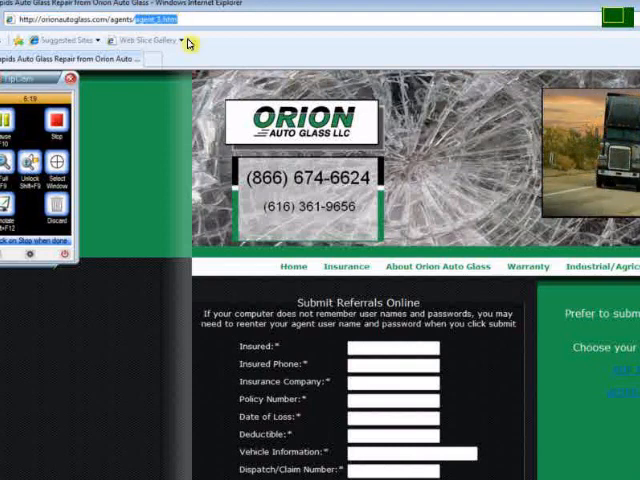
{"action": "double_click", "coordinate": [118, 19]}
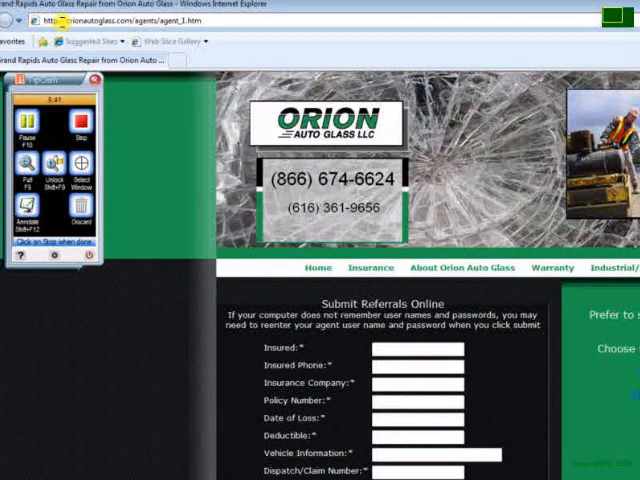
{"action": "left_click", "coordinate": [62, 21]}
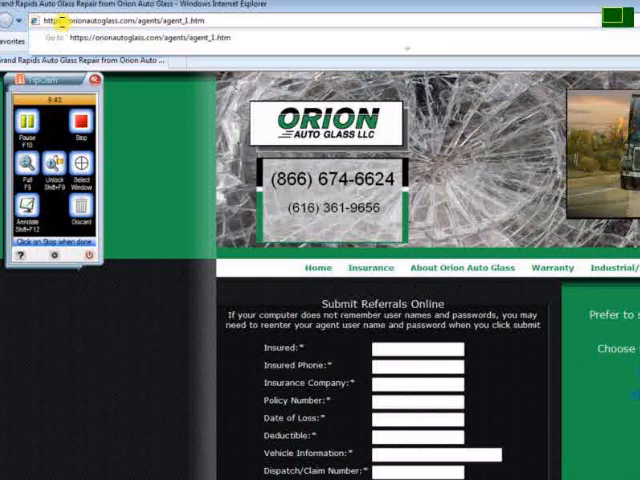